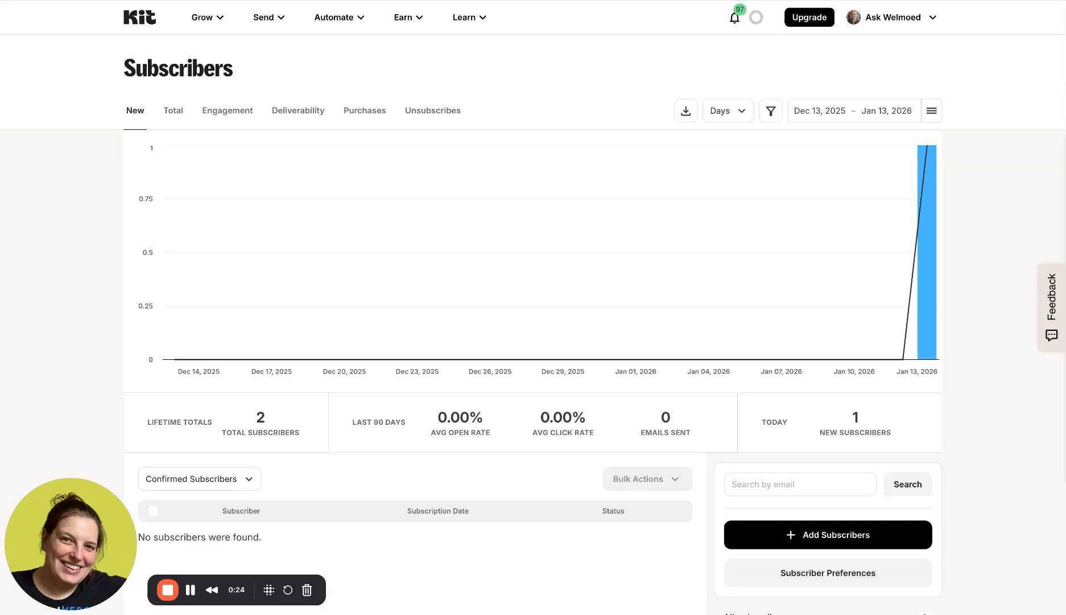
- Open the Grow menu in Kit's top navigation
left_click(227, 22)
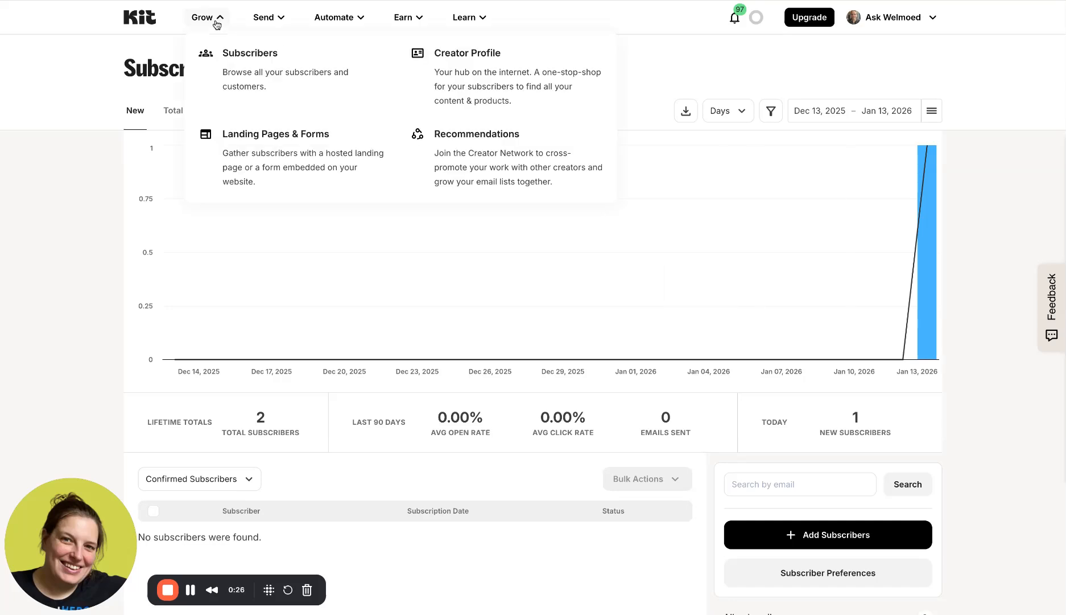
- Add one subscriber manually with the subscriber's first name and e-mail address, then continue
left_click(826, 539)
left_click(345, 341)
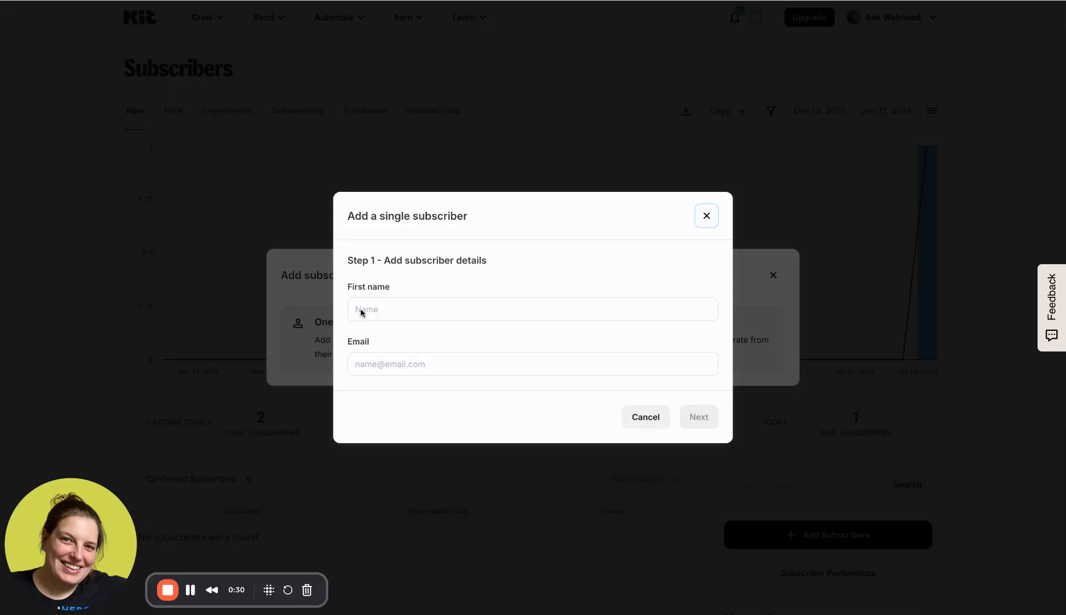
type("Welmoed")
key("Tab")
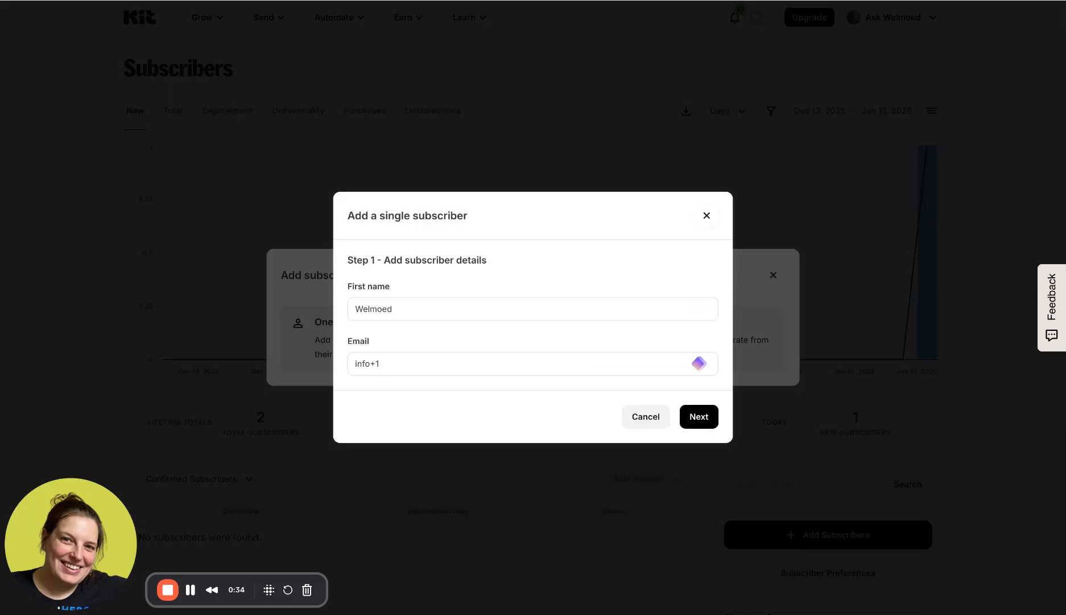
left_click(700, 415)
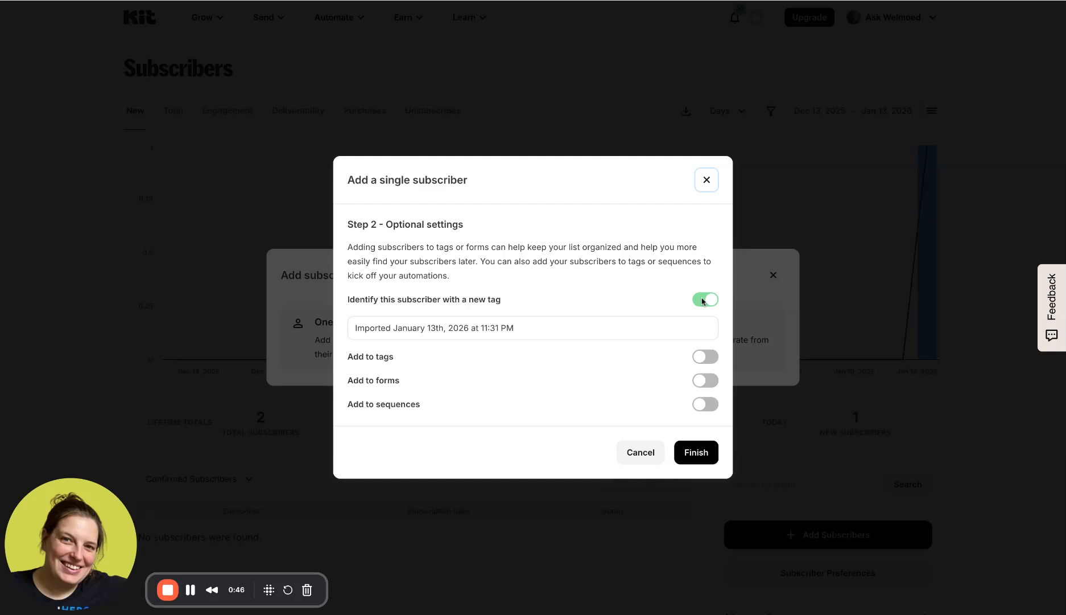
- Turn off the new import tag, leave Add to tags off, and finish adding the subscriber
triple_click(529, 328)
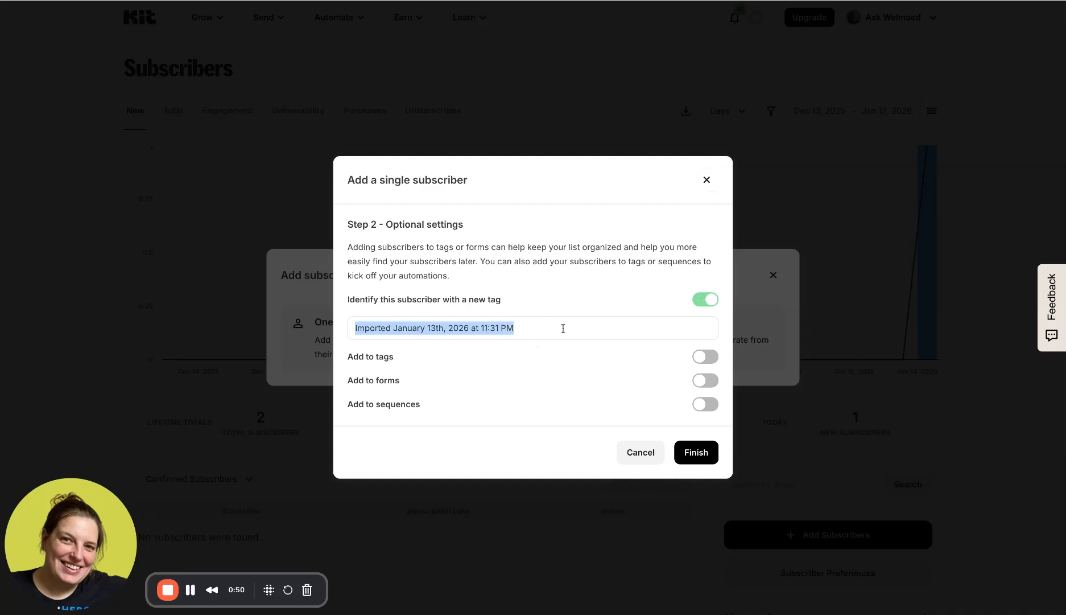
left_click(702, 303)
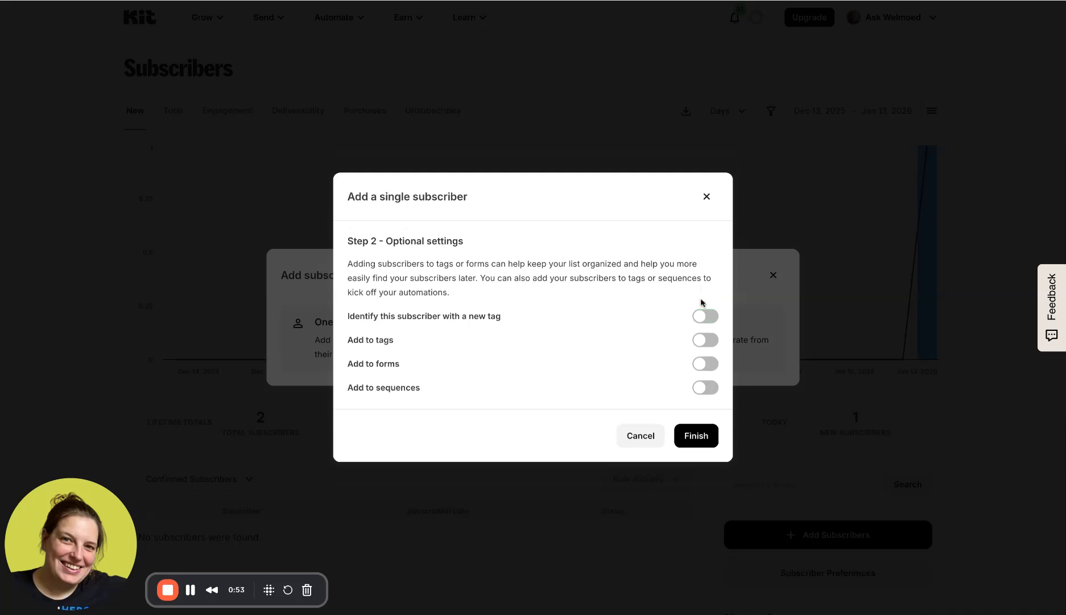
left_click(711, 340)
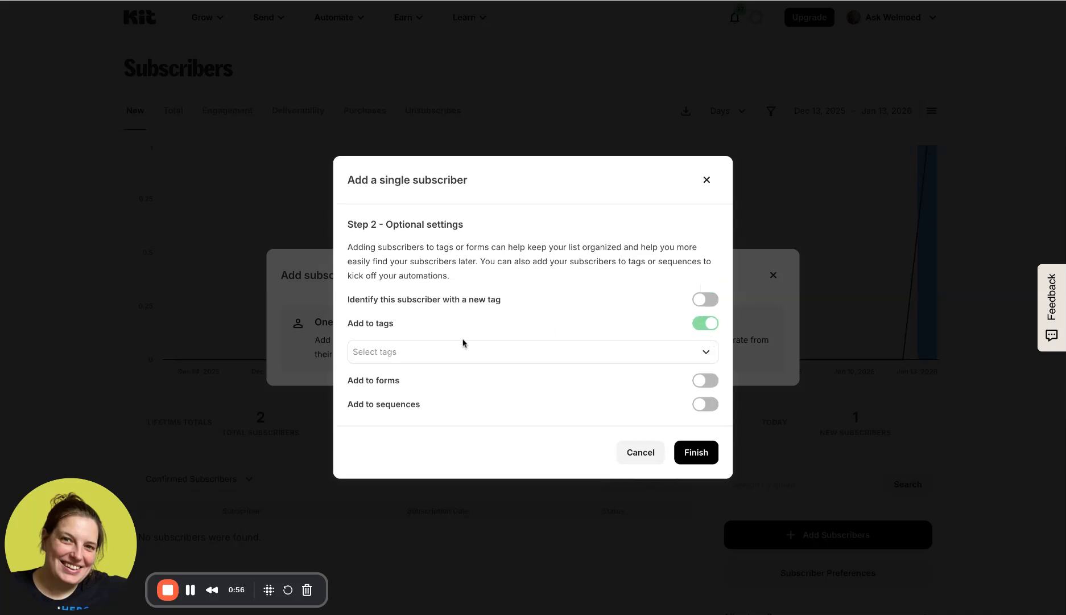
left_click(704, 327)
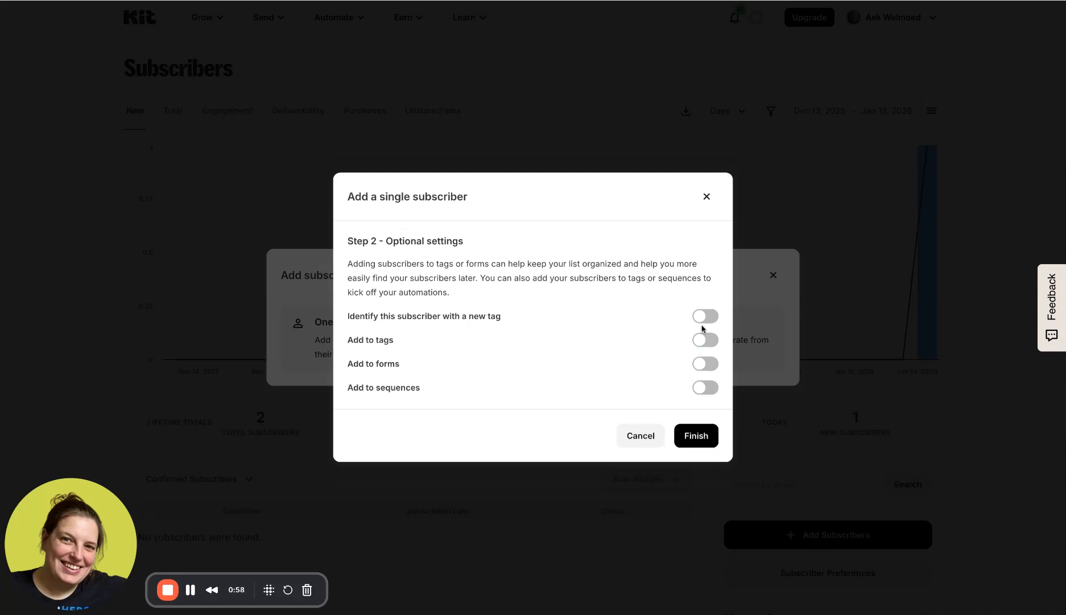
left_click(697, 435)
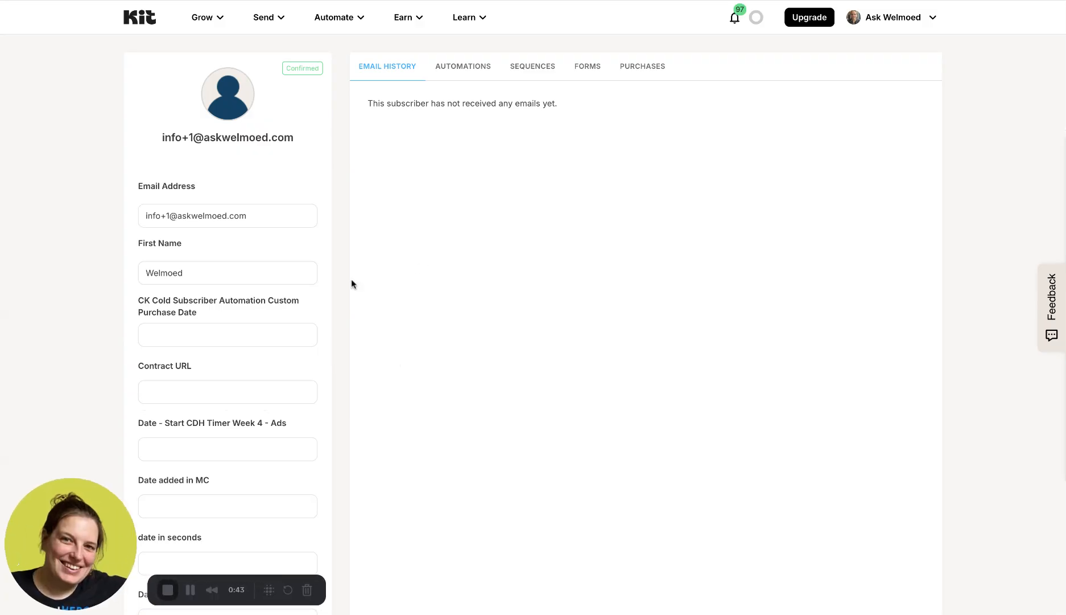
- Scroll the subscriber list to check the new subscriber, Confirmed on Jan 13, 2026
scroll(324, 292, "down", 1)
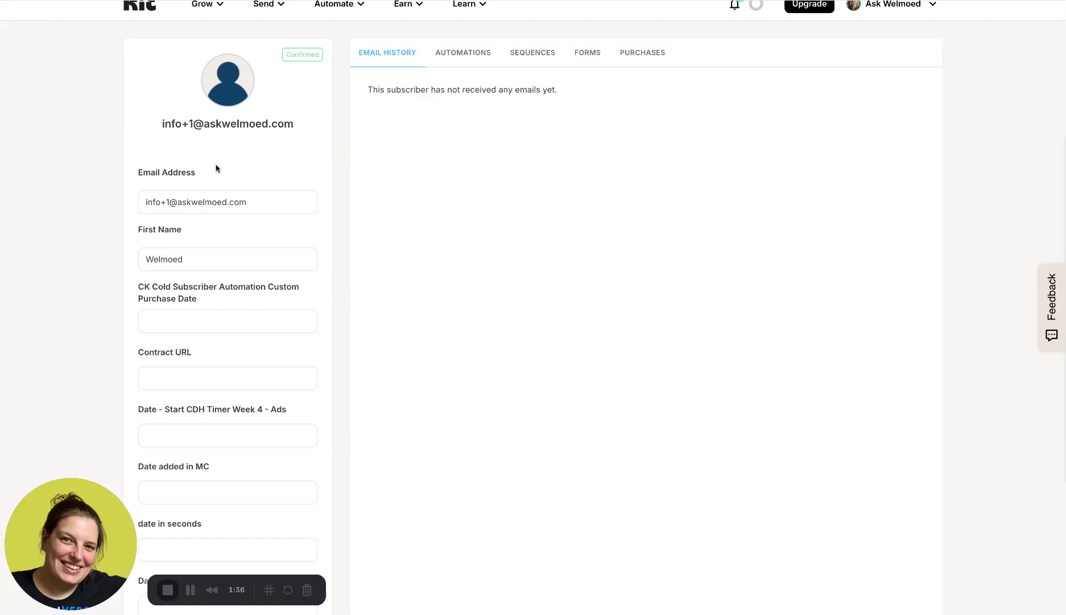
- Add a custom subscriber field named 'Last Name' from the subscriber's profile
scroll(224, 247, "down", 5)
scroll(226, 254, "down", 20)
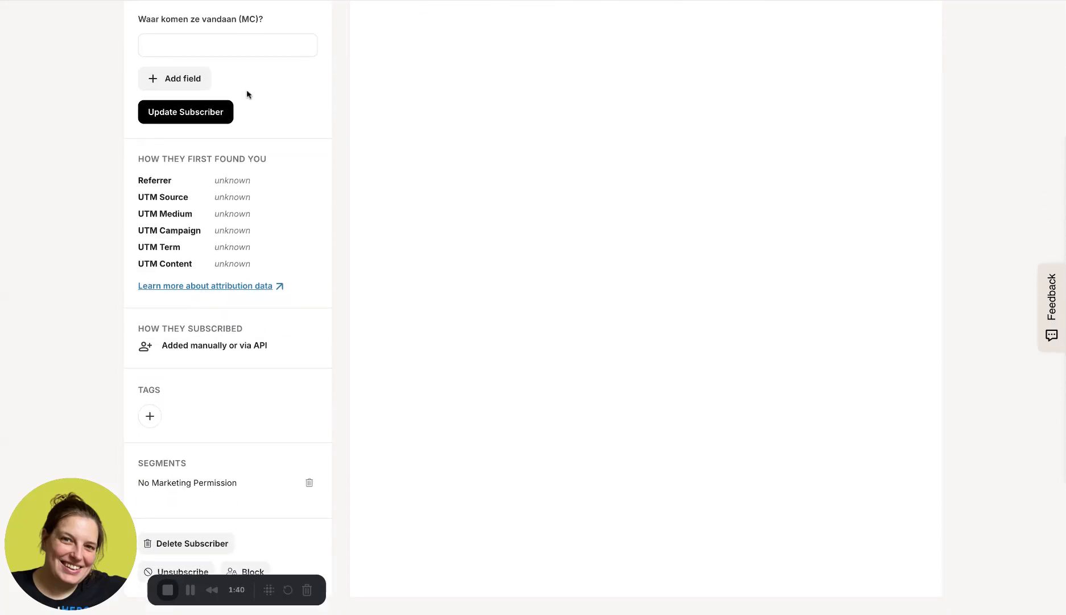
left_click(165, 85)
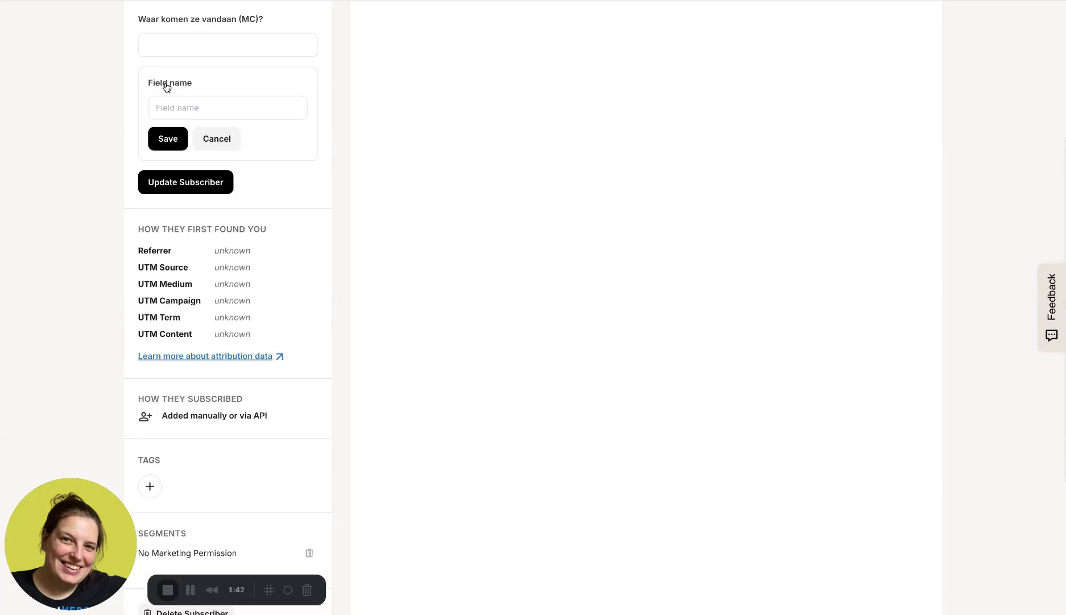
type("Last Name")
triple_click(210, 105)
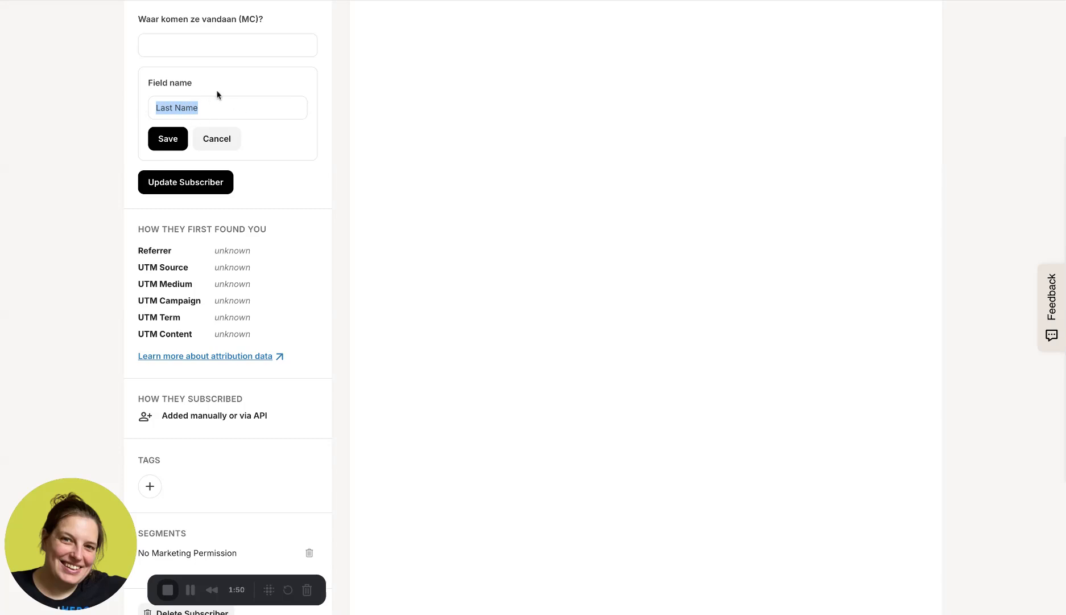
left_click(169, 149)
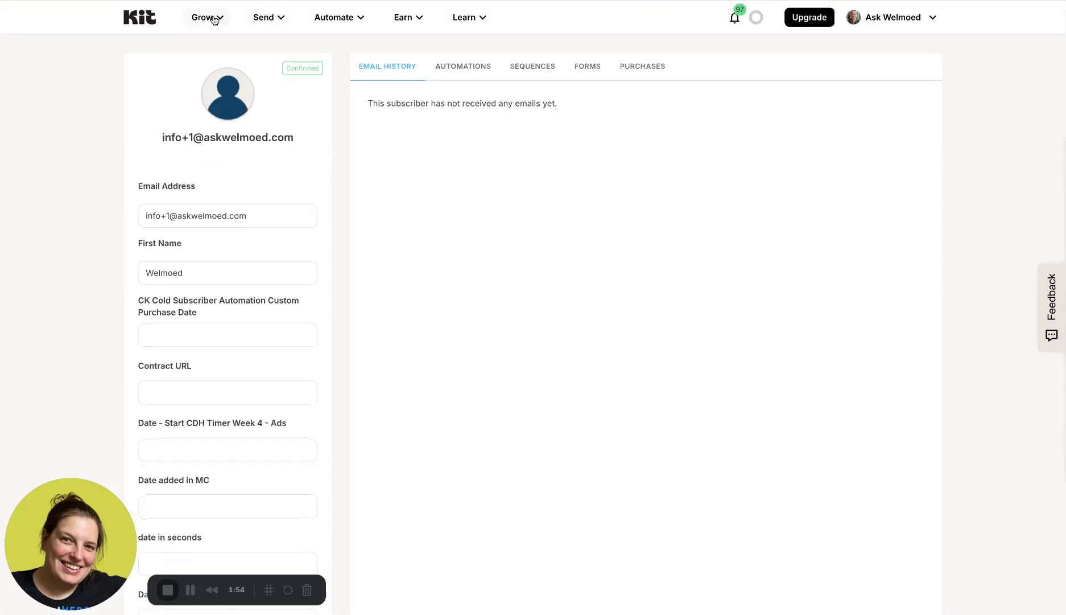
- Create a new inline form from the Clare template under Landing Pages & Forms
left_click(214, 18)
left_click(273, 157)
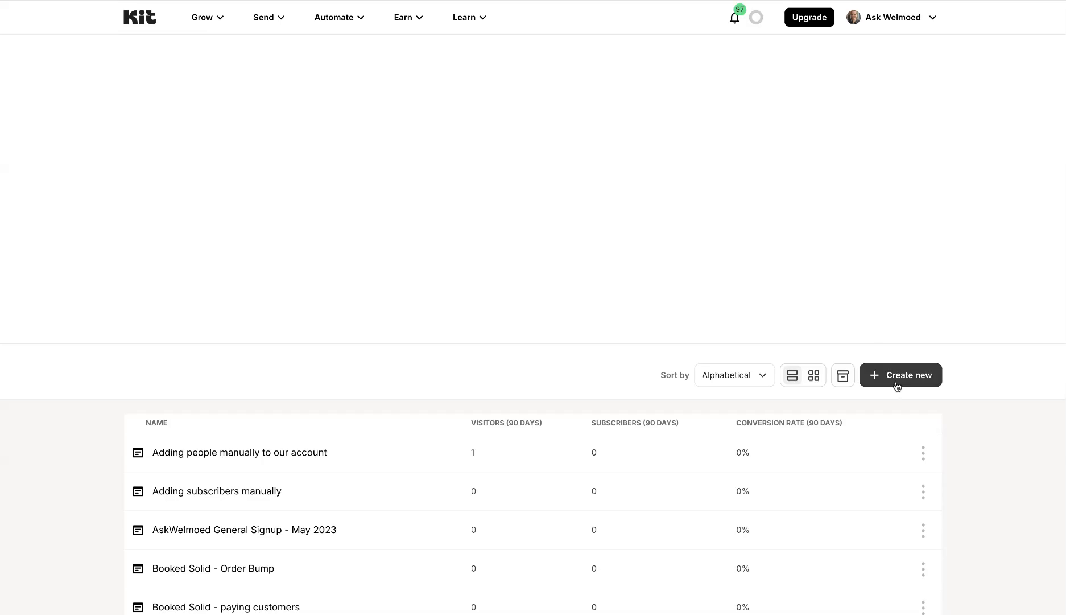
left_click(897, 382)
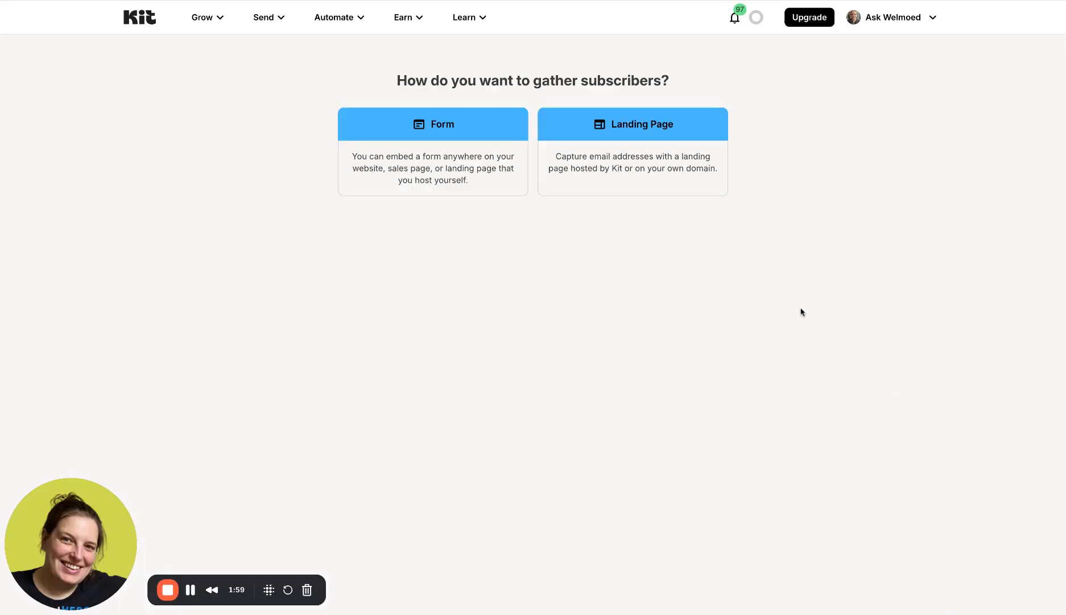
left_click(467, 172)
left_click(316, 211)
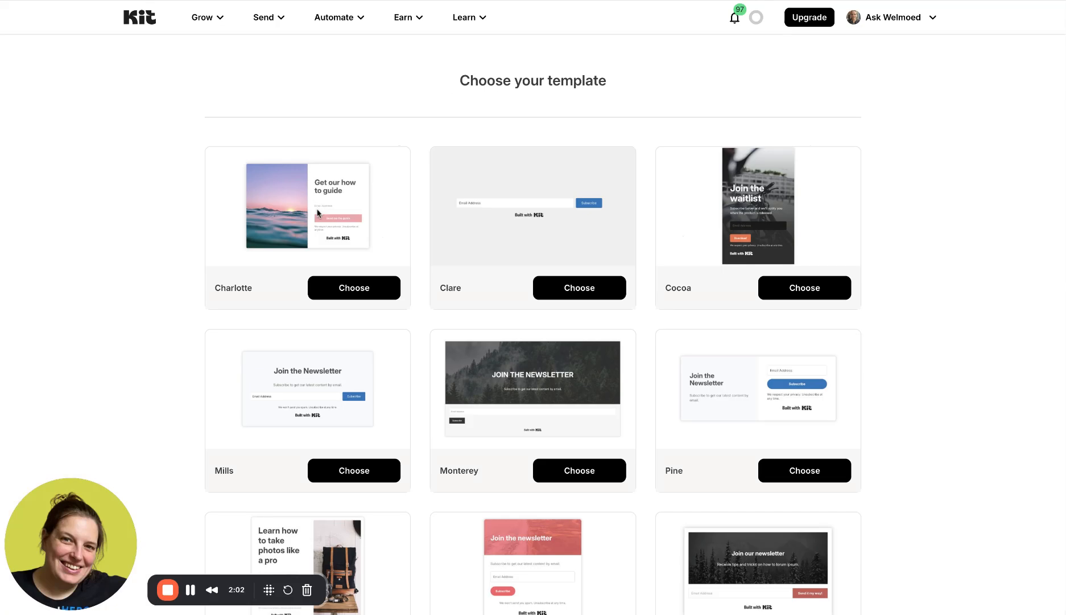
left_click(560, 281)
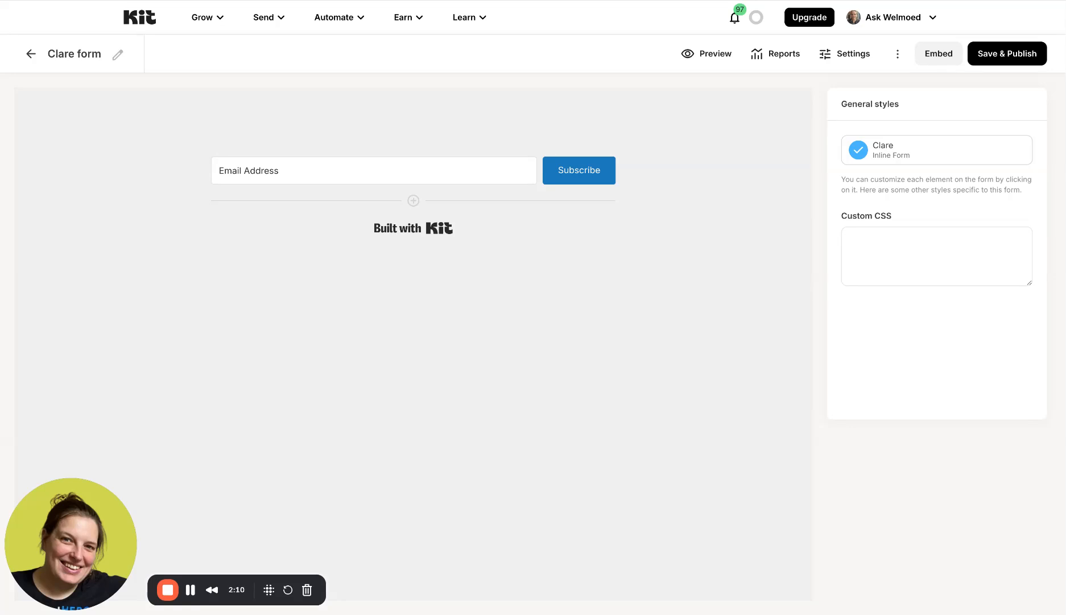
left_click(117, 54)
triple_click(86, 54)
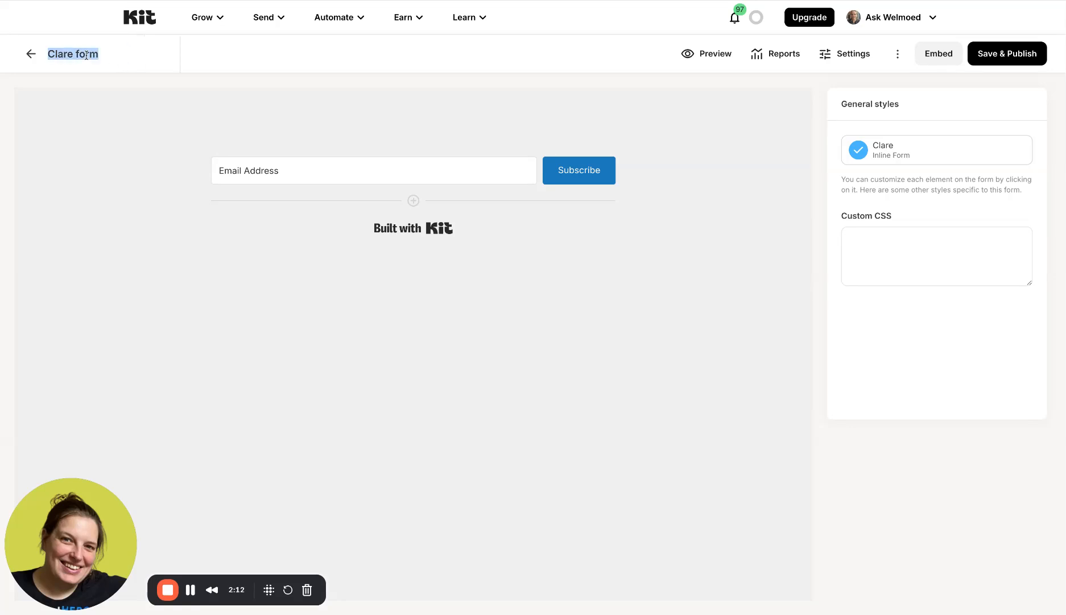
type("Adding new")
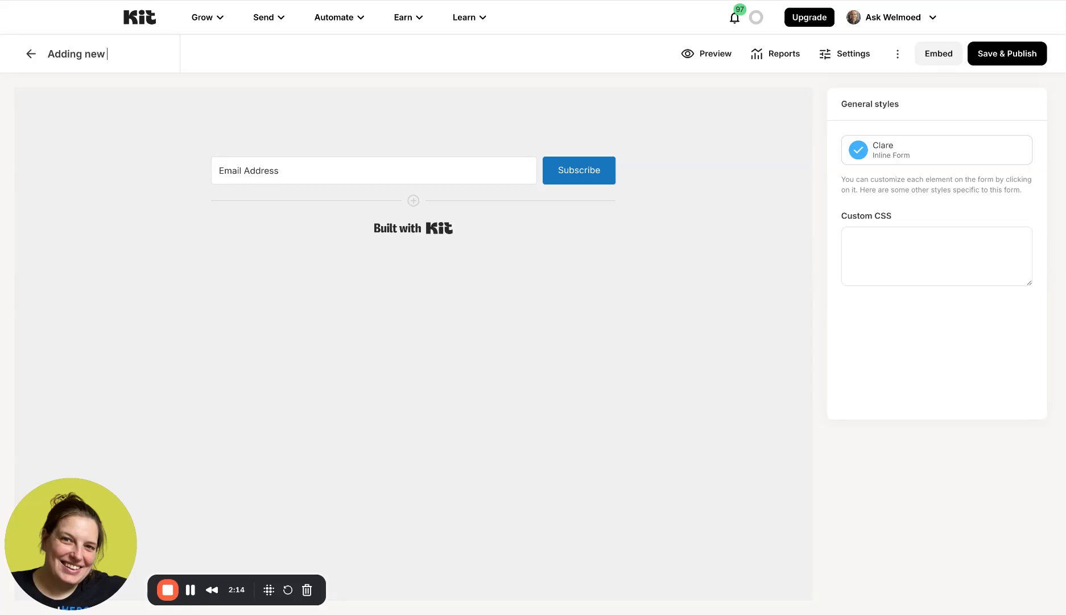
type(" subscribers")
left_click(53, 54)
key("BackSpace")
type("Manual")
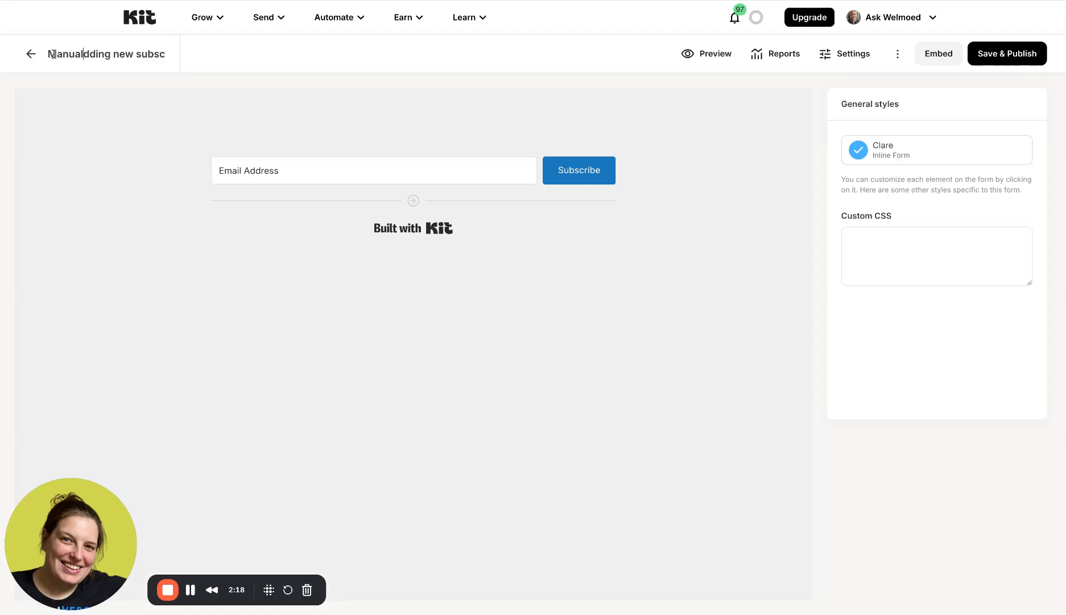
type("ly a")
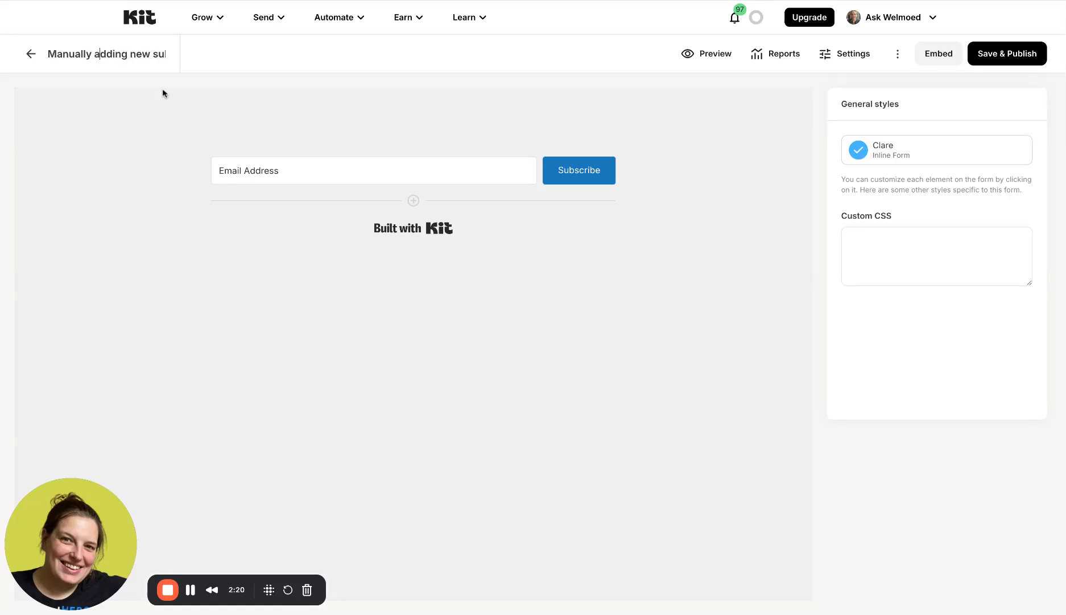
left_click(163, 93)
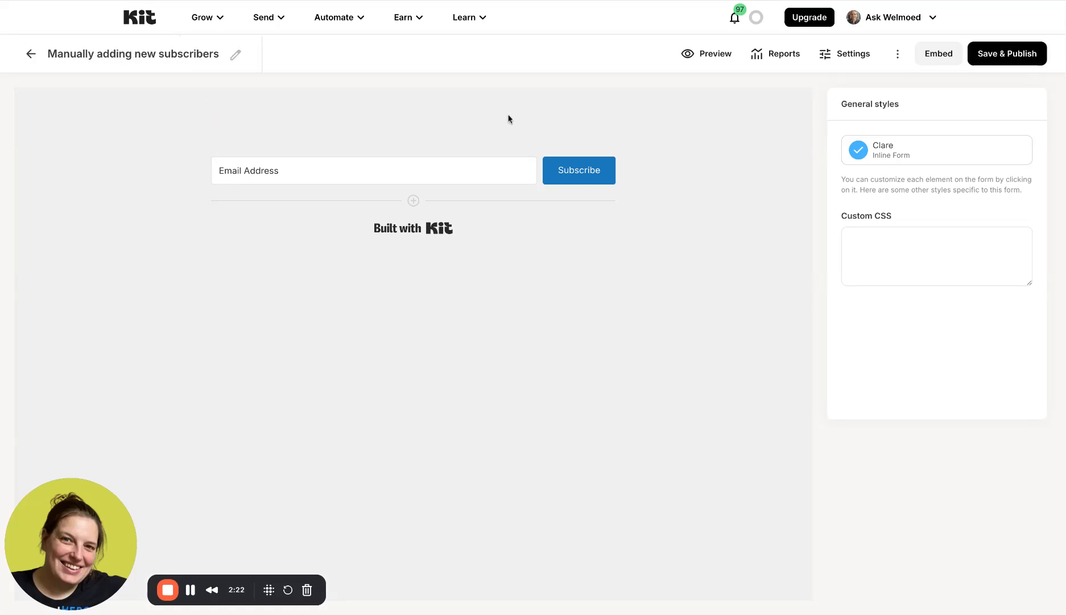
- Add First Name and Last Name fields to the inline form
left_click(414, 202)
left_click(857, 207)
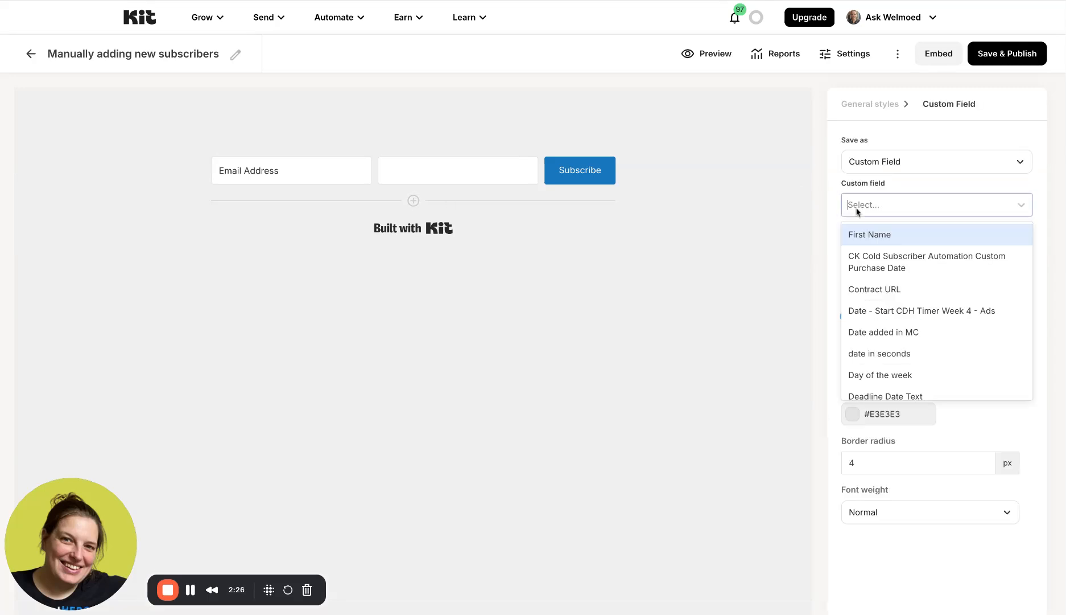
left_click(867, 237)
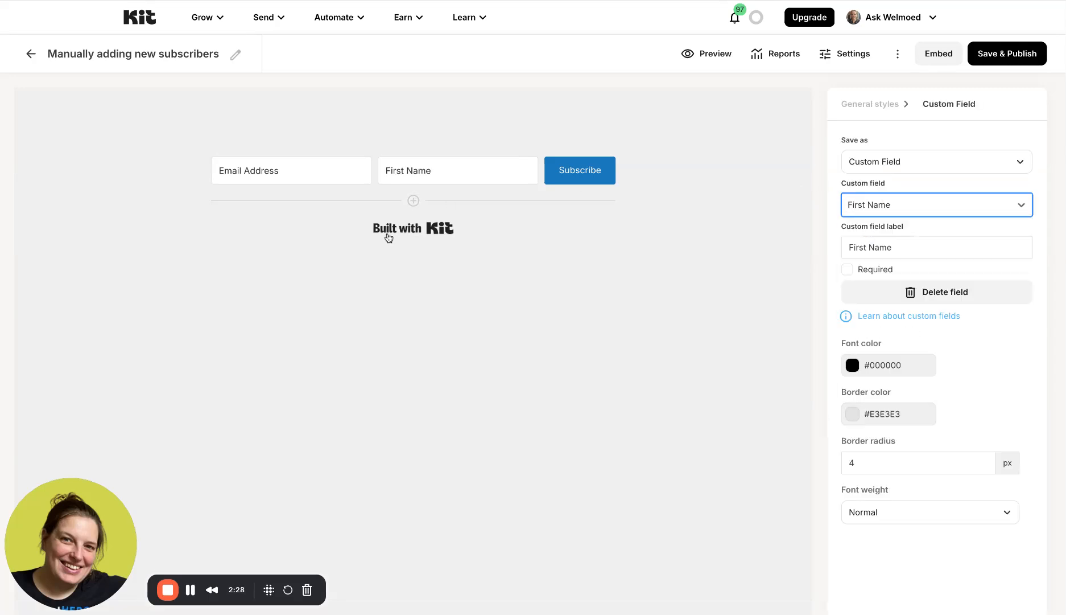
left_click(872, 209)
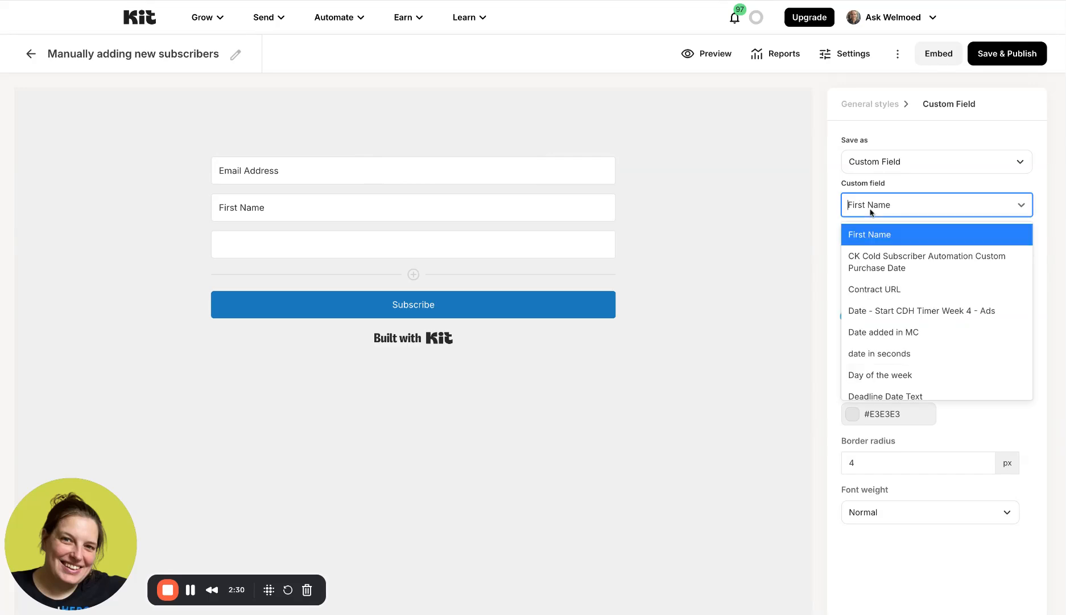
type("las")
left_click(881, 234)
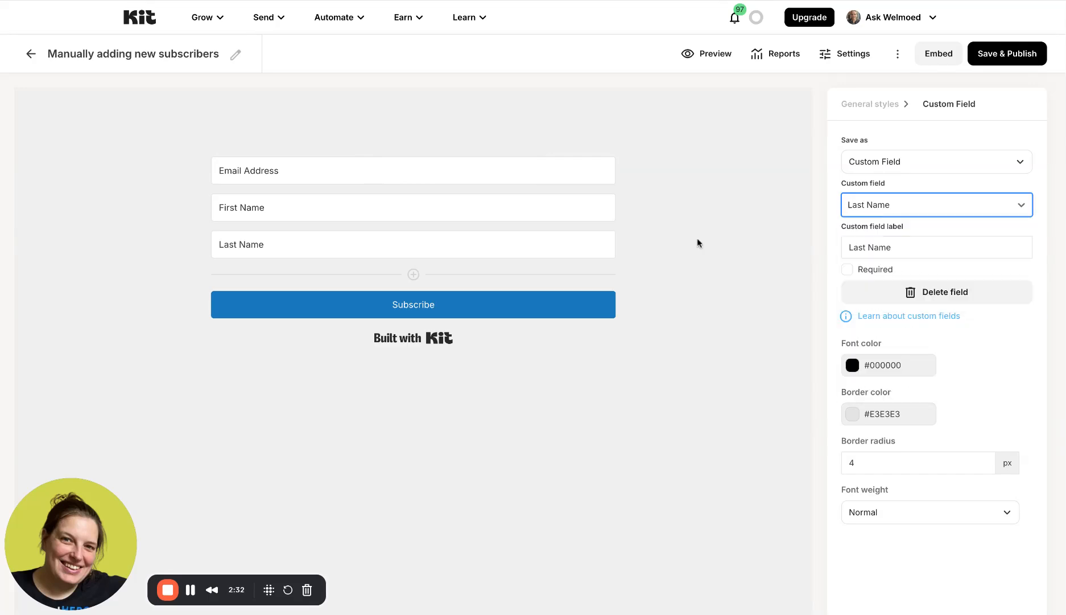
- Add Example Custom Field 1 and Example Custom Field 2 fields, then save and publish the form
left_click(414, 275)
left_click(859, 205)
type("cus")
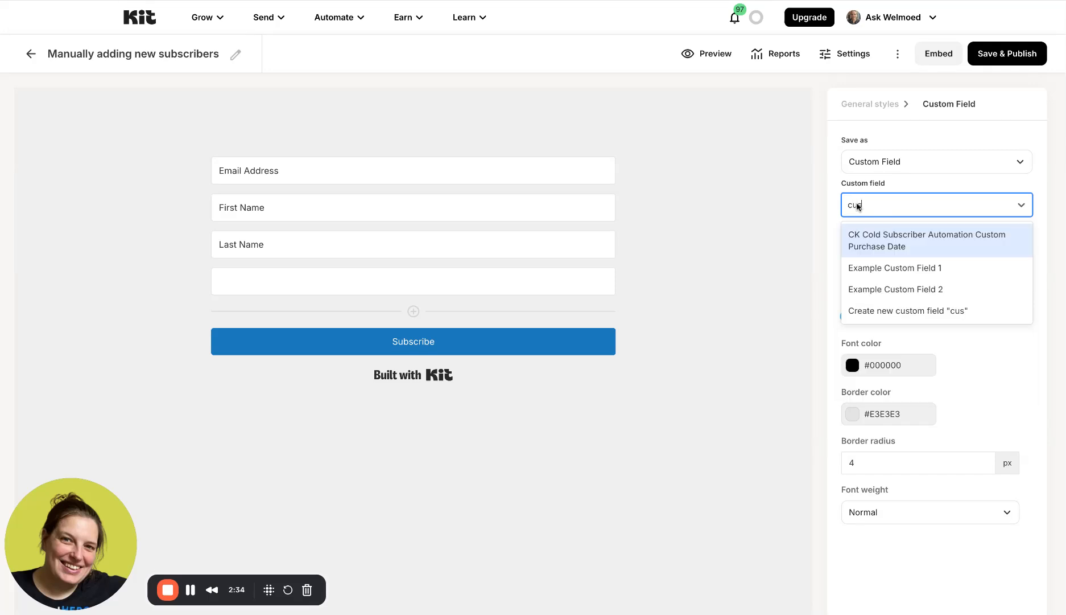
left_click(876, 267)
left_click(413, 311)
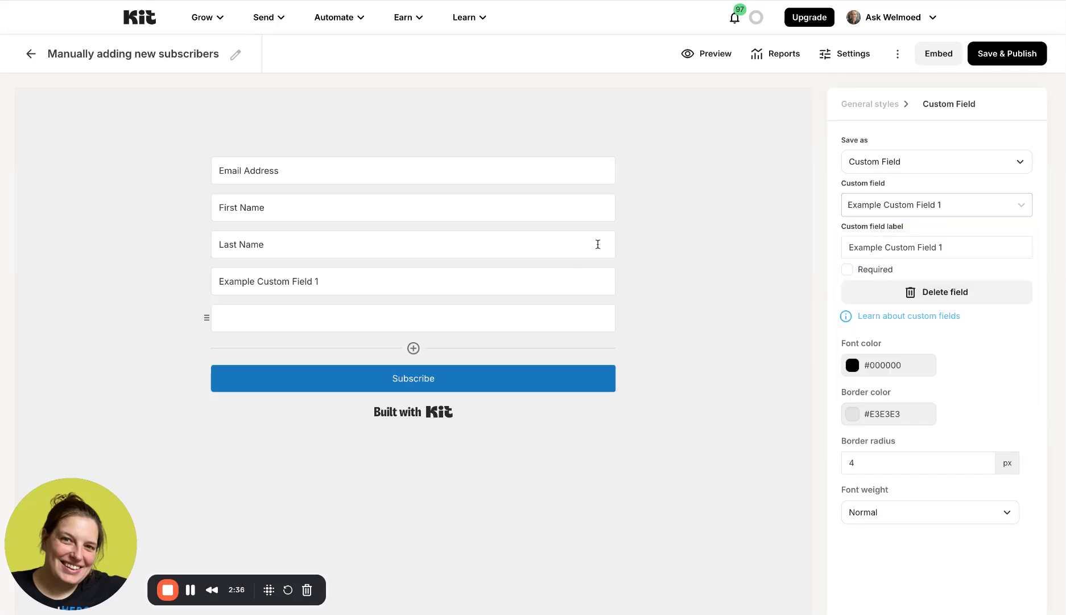
left_click(869, 206)
scroll(885, 325, "down", 1)
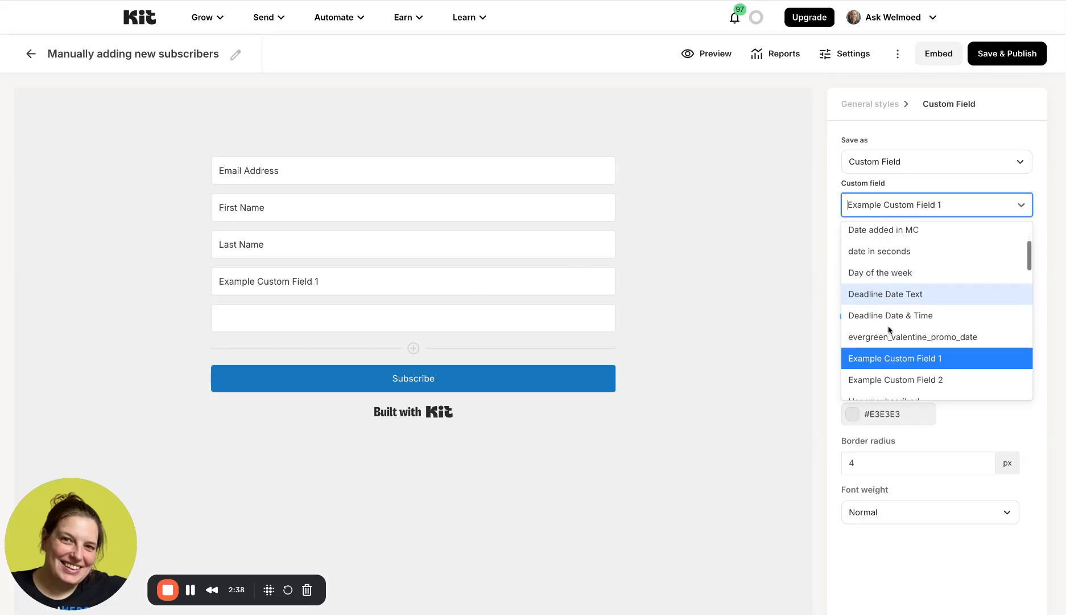
left_click(890, 380)
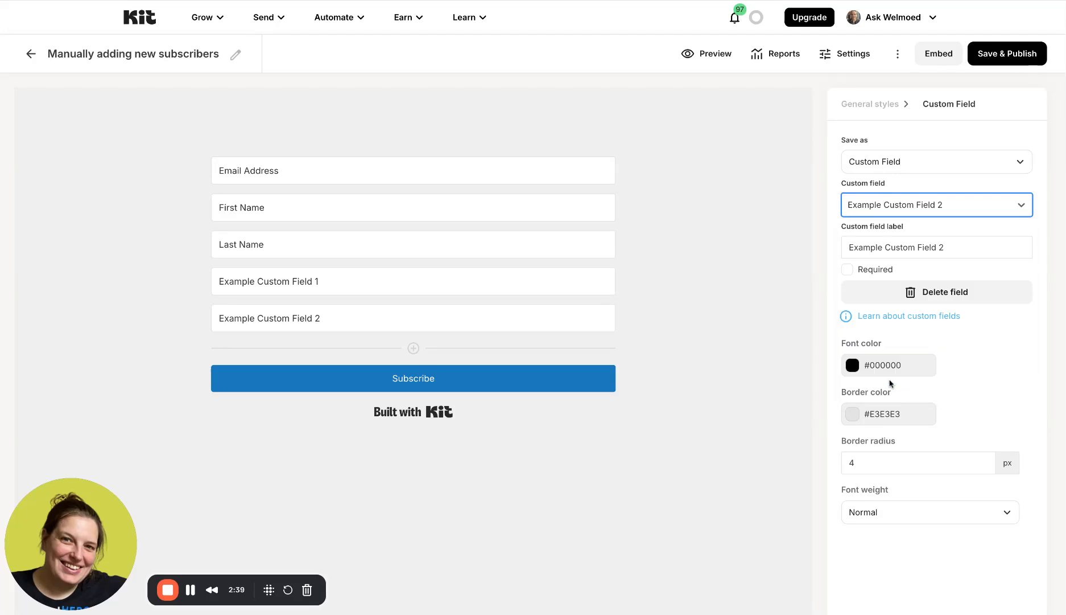
left_click(1017, 57)
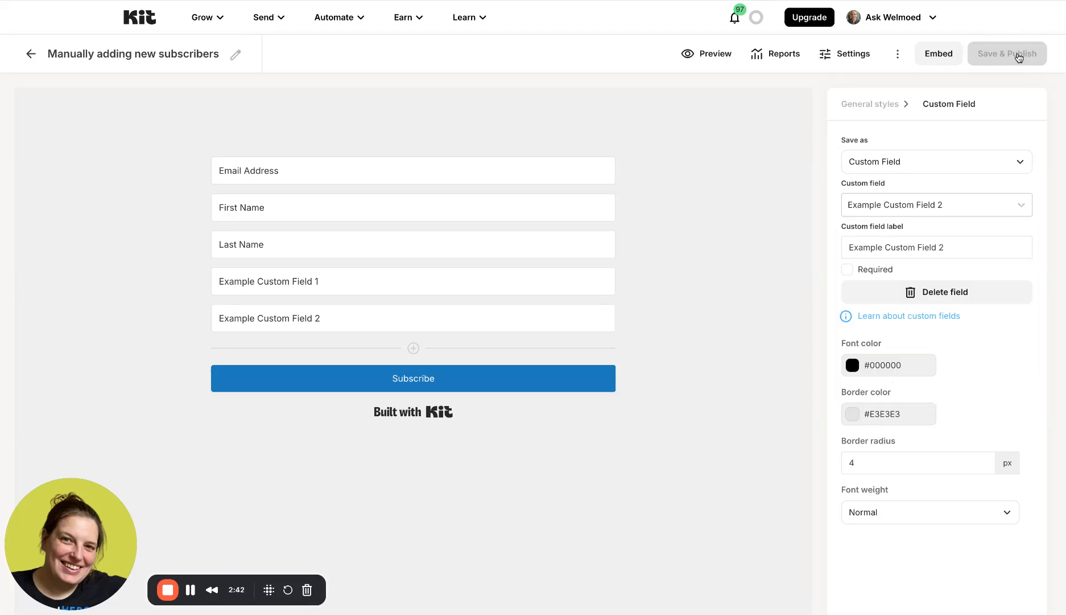
- Select the form's hosted link under Embed > Share and open a new browser tab
left_click(947, 51)
left_click(463, 285)
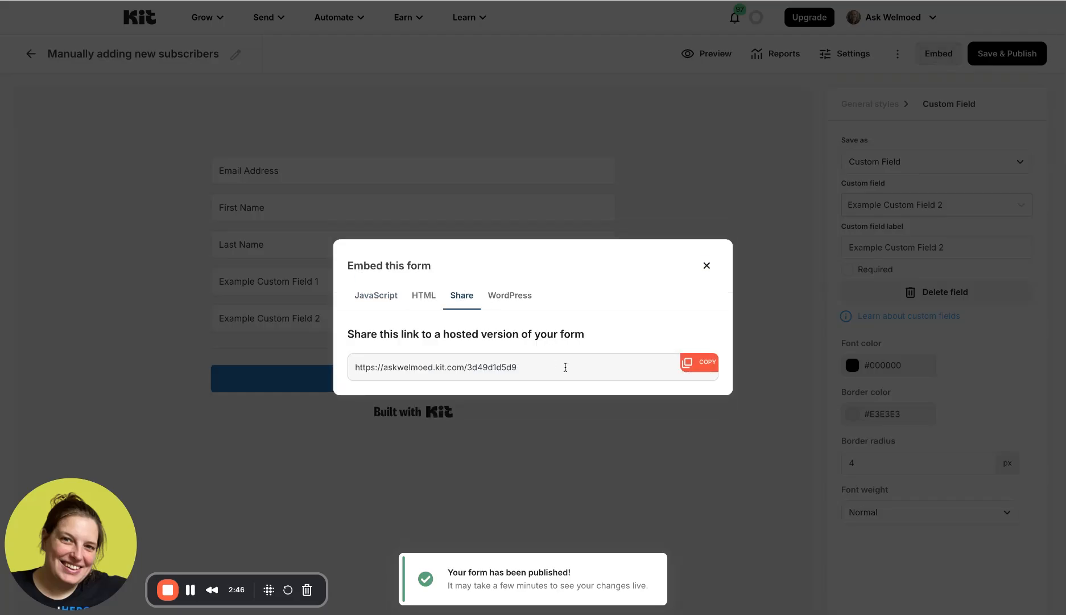
triple_click(542, 367)
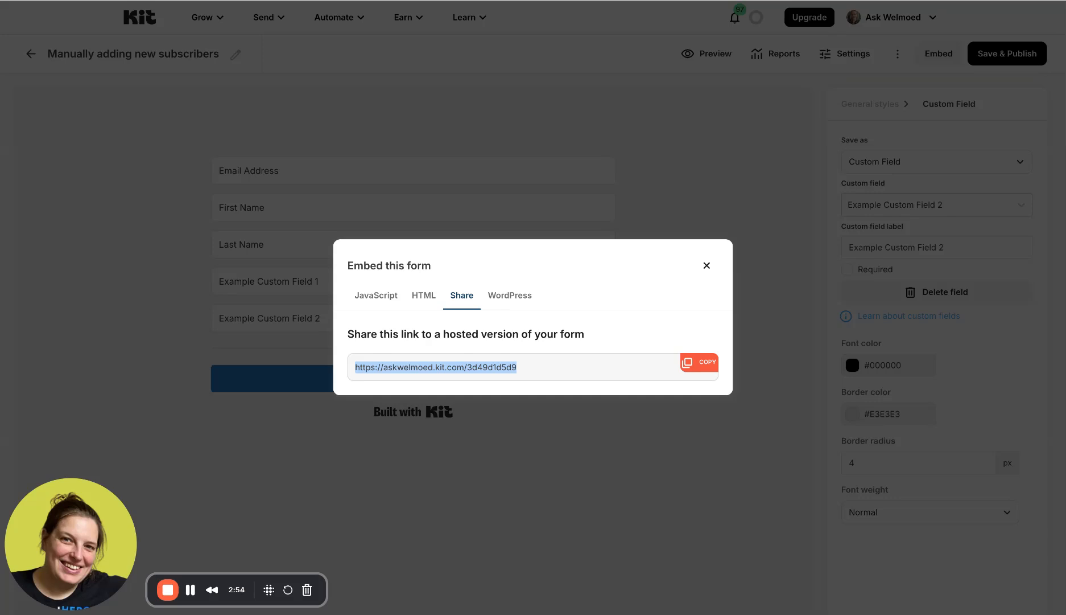
key("super+t")
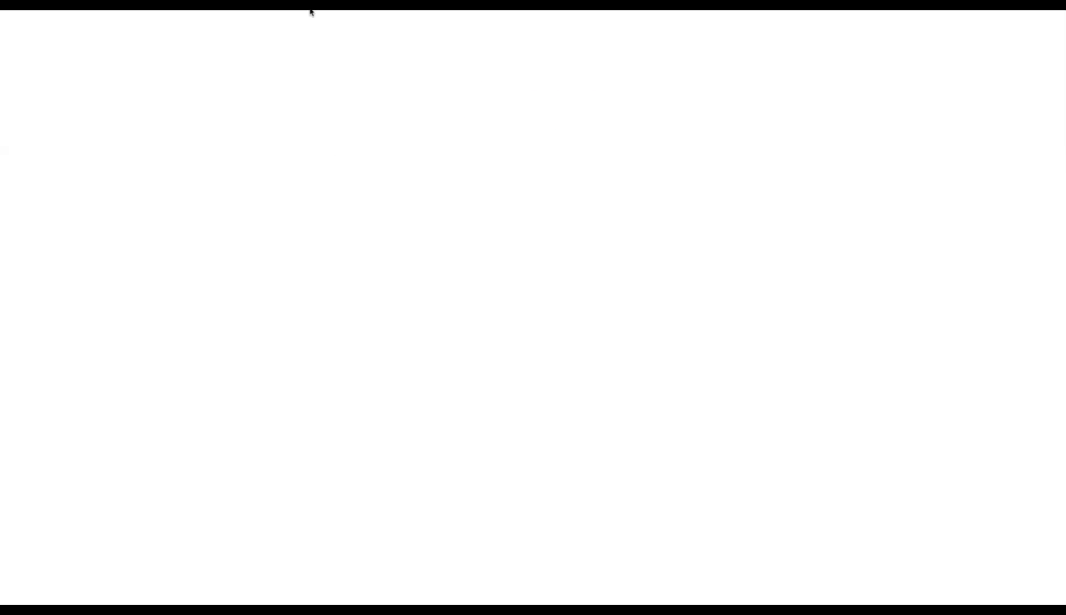
- Paste the hosted form link into the new tab to view the live form
key("super+v")
key("Return")
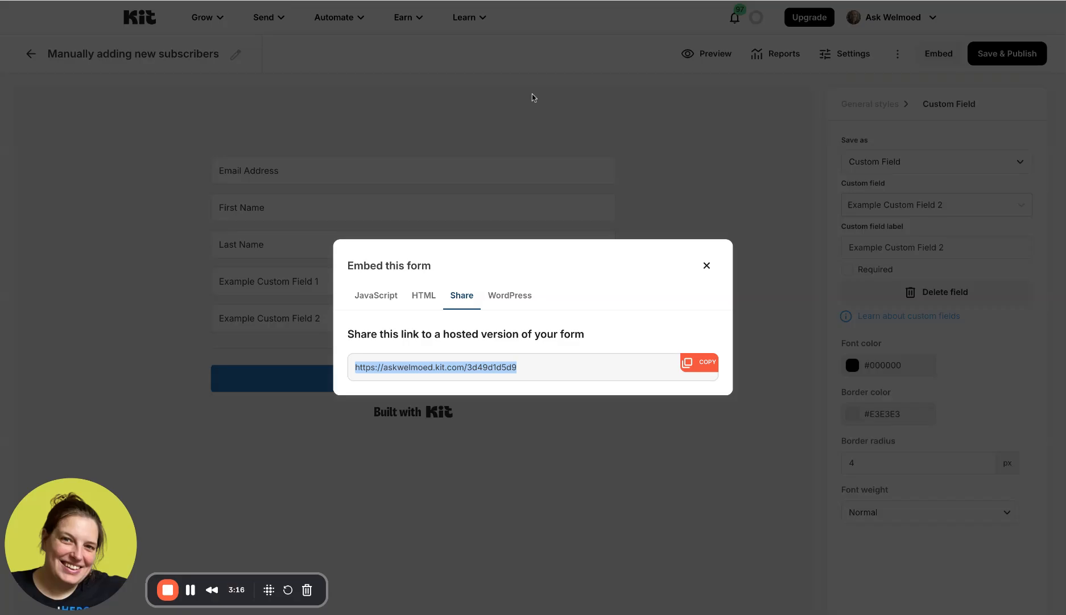
- Uncheck Send incentive email in the form's Incentive settings and save
left_click(704, 265)
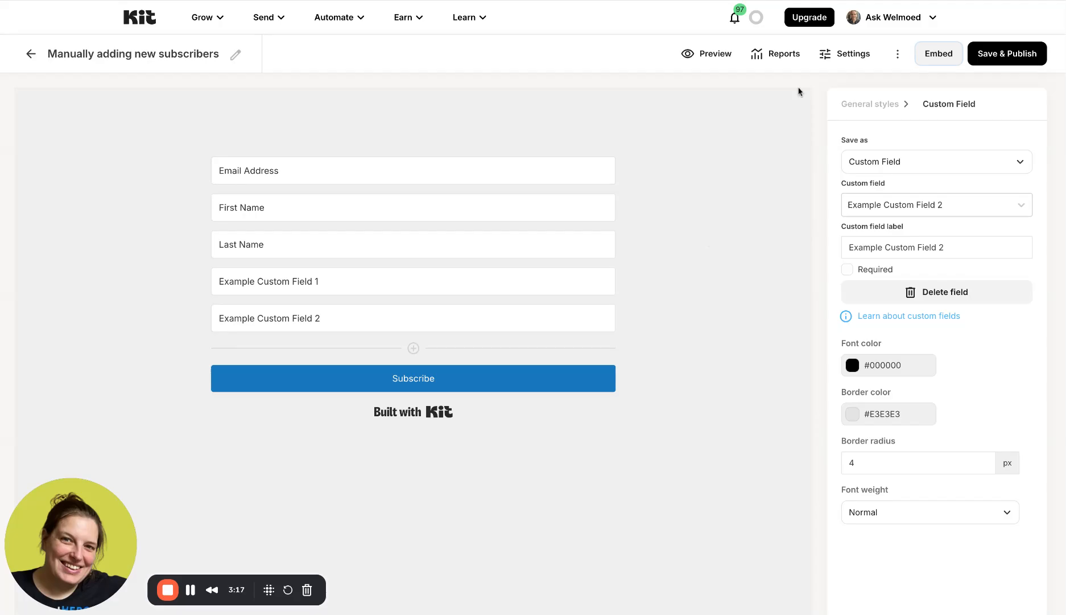
left_click(840, 57)
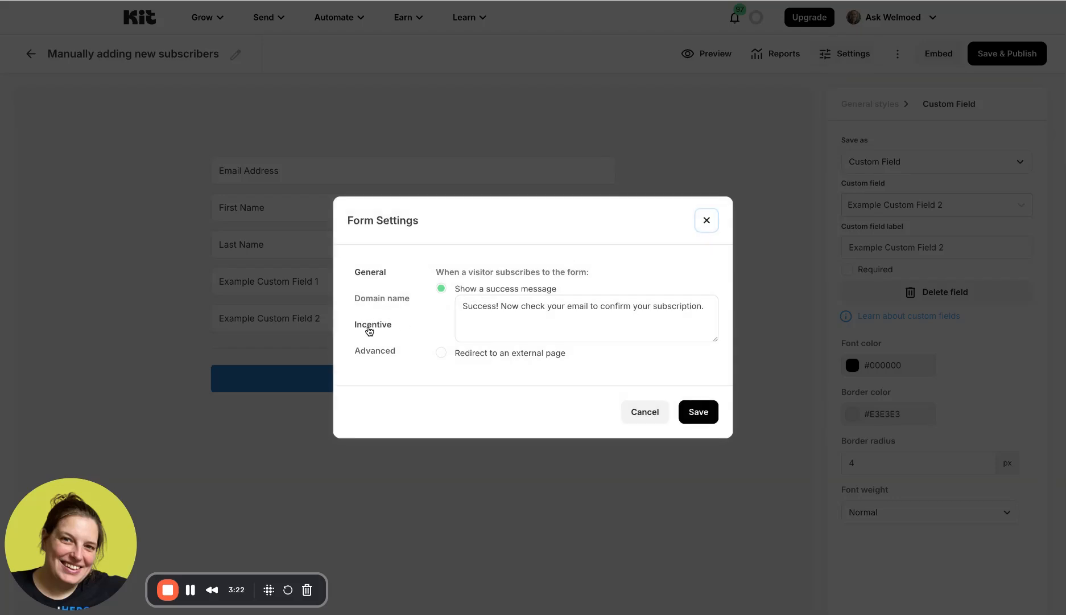
left_click(369, 329)
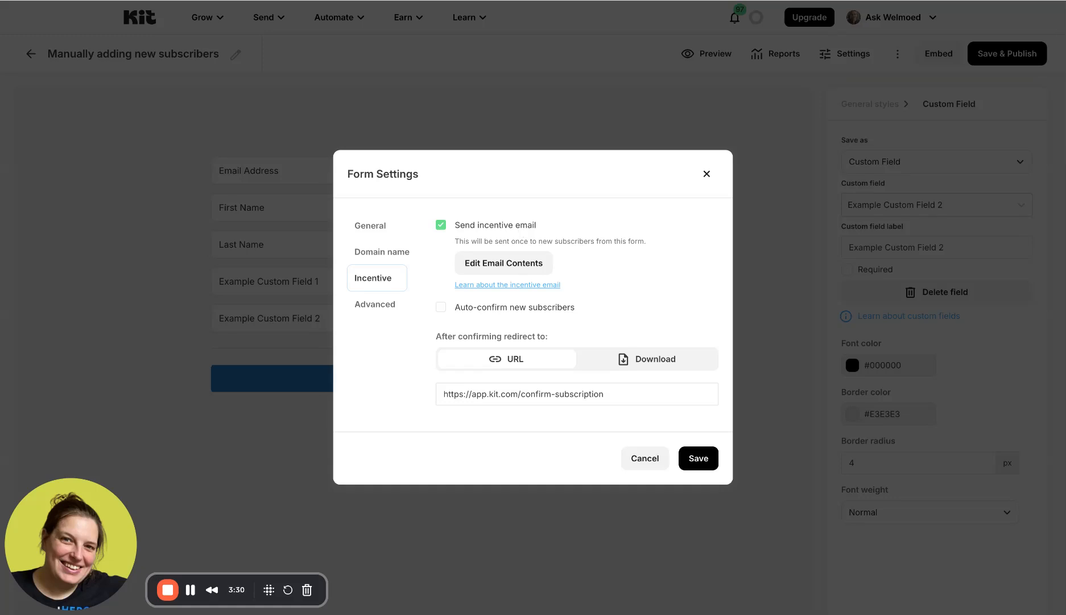
left_click(498, 264)
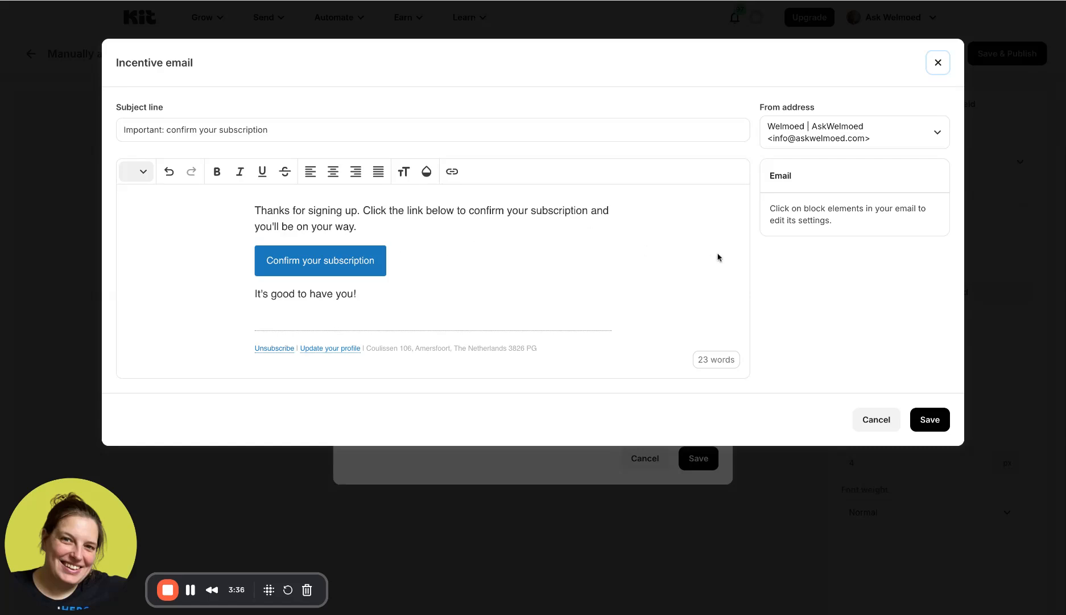
left_click(872, 425)
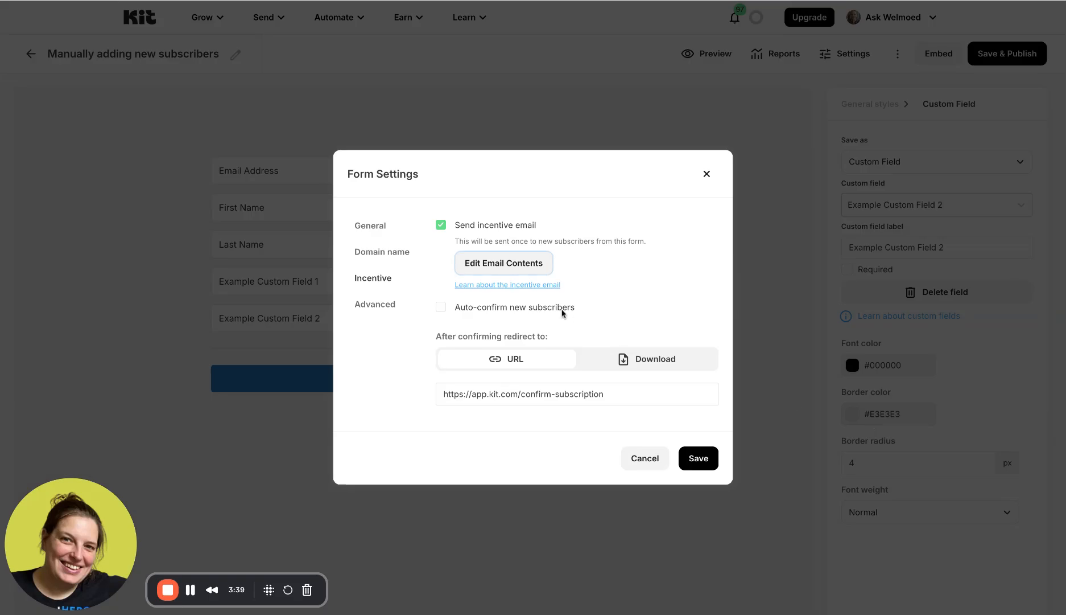
left_click(441, 227)
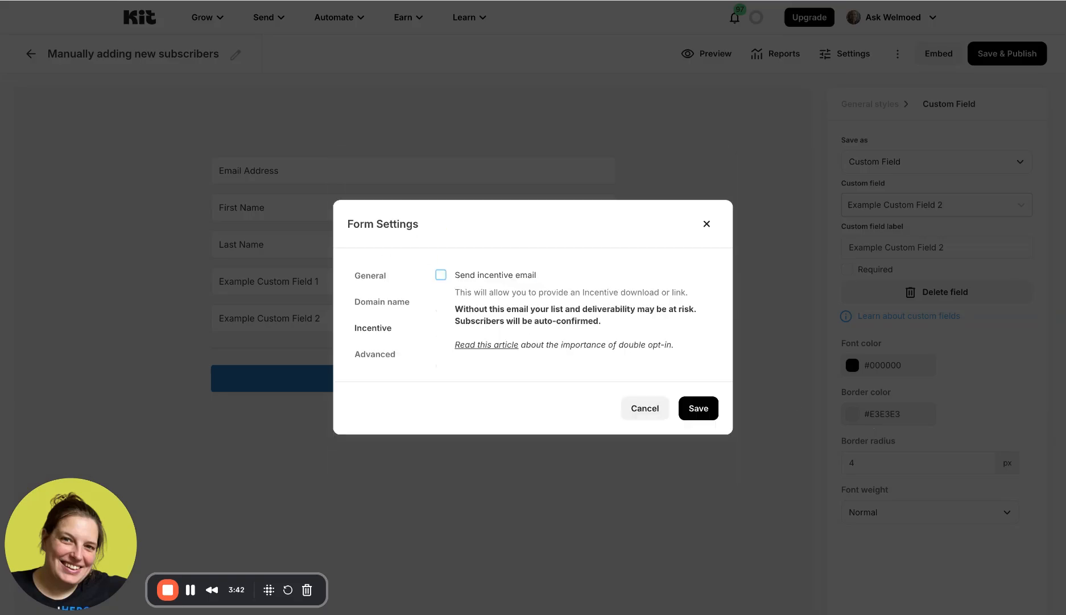
left_click(699, 408)
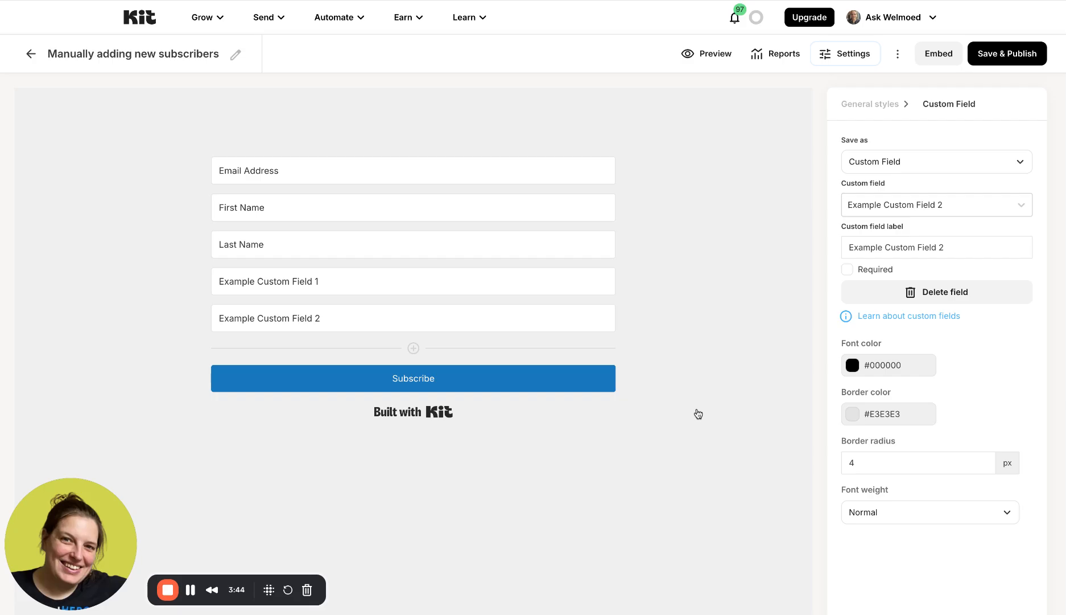
- Save and publish the inline form so its incentive email stays disabled
left_click(1020, 57)
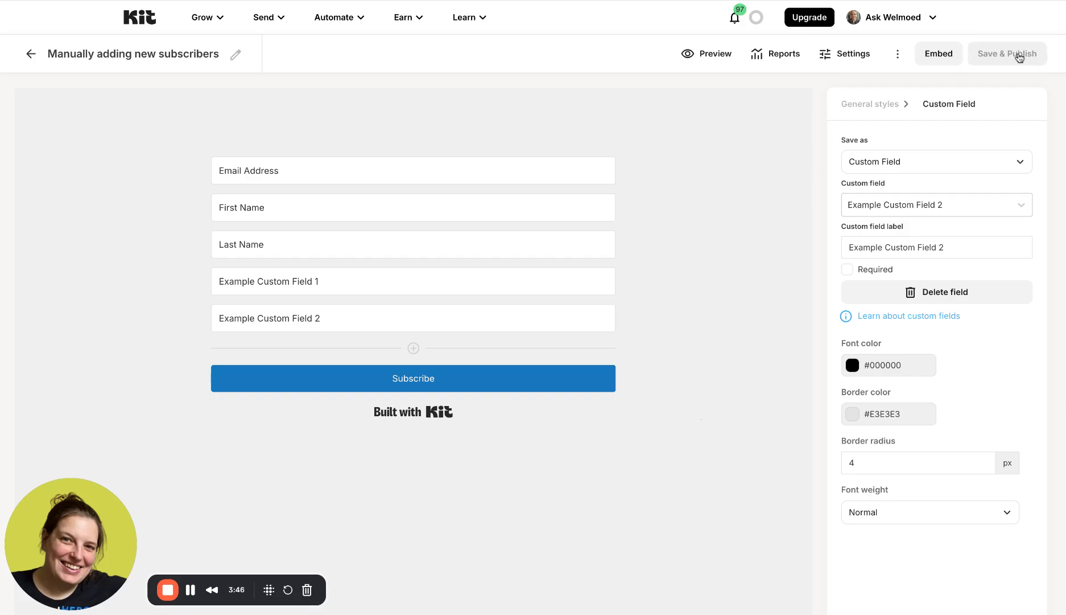